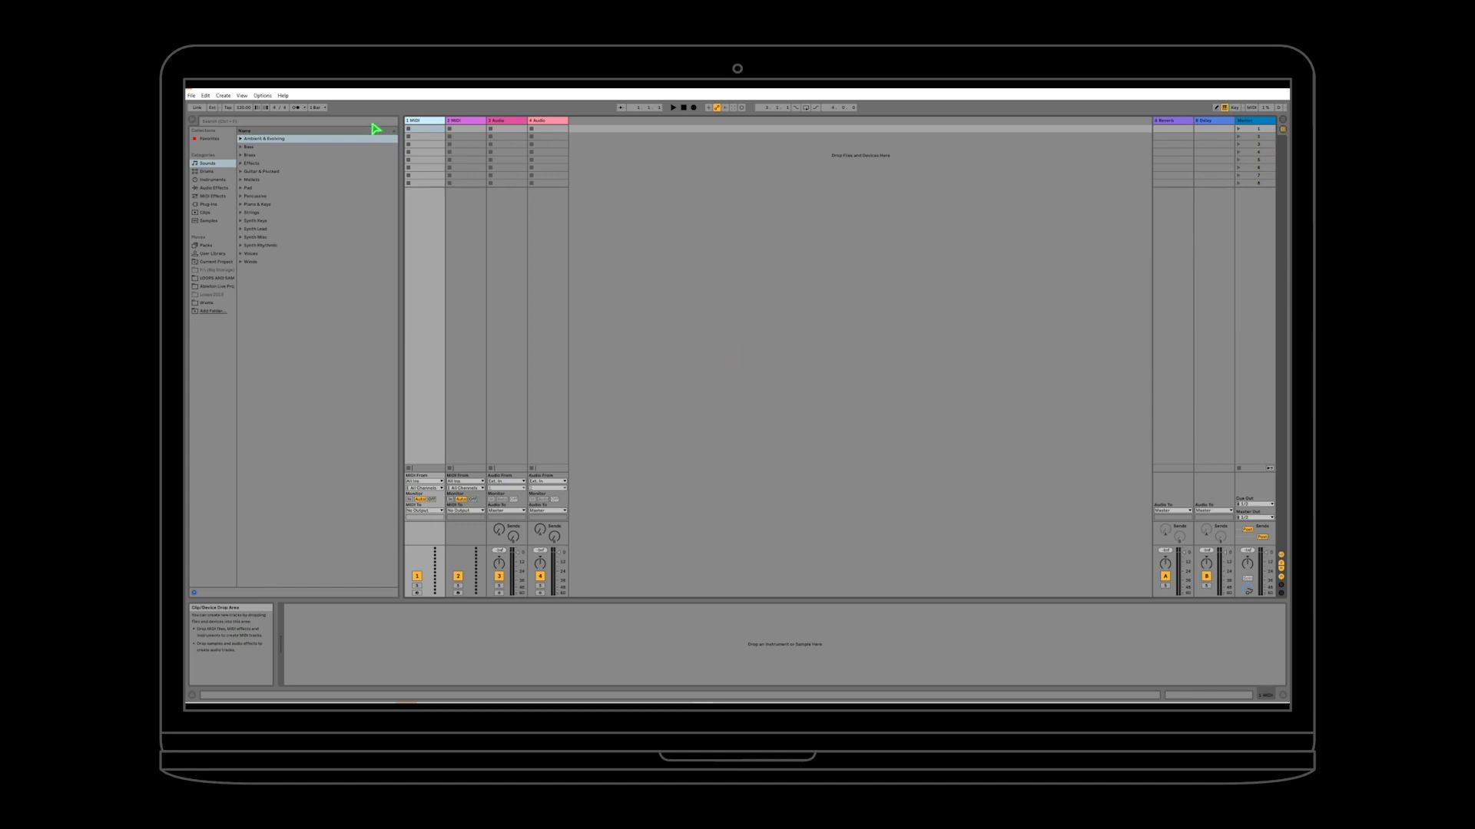
Step: Open the Link/MIDI page of the Preferences
{"action": "left_click", "coordinate": [264, 96]}
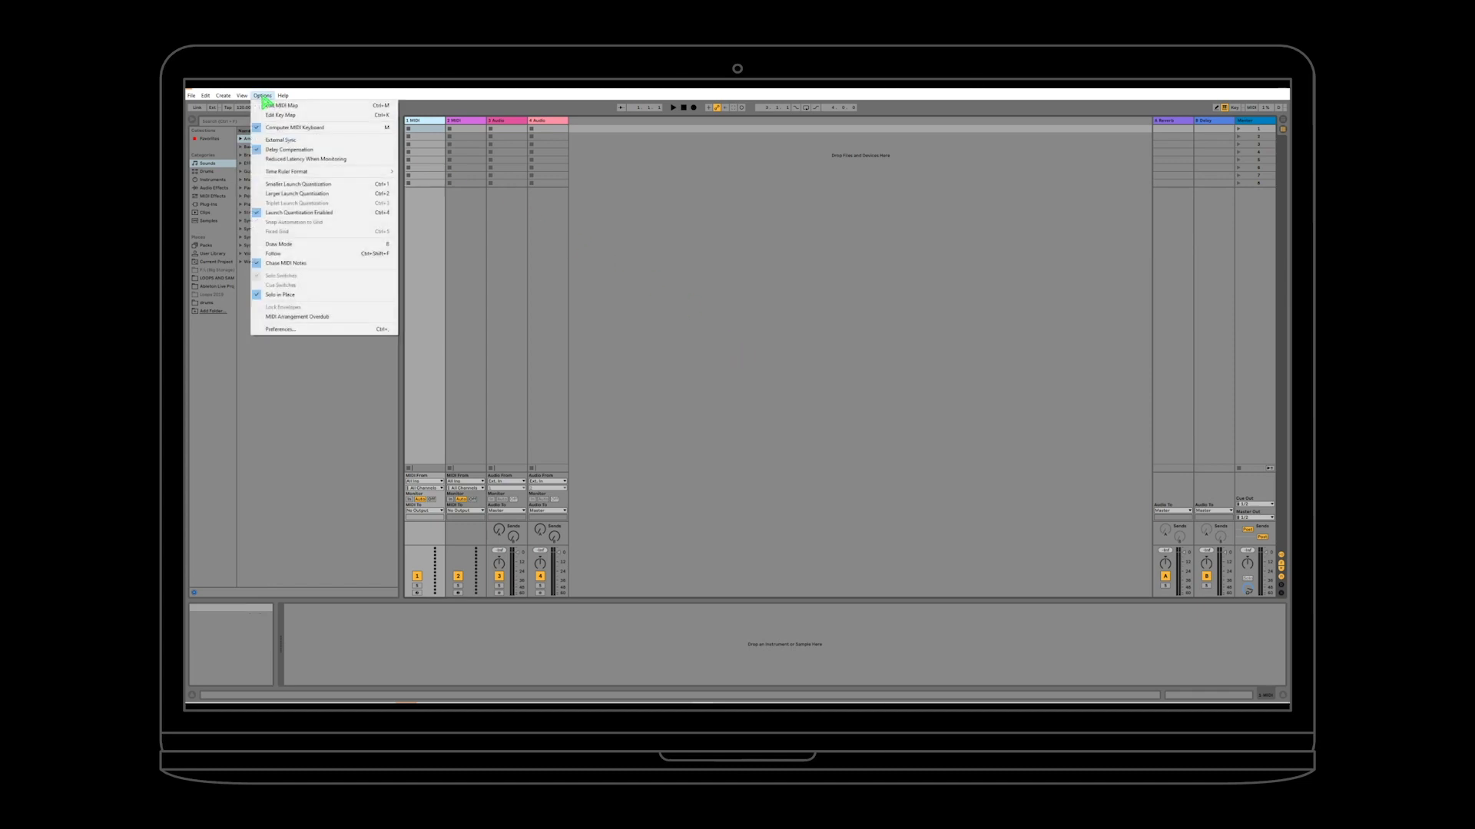
{"action": "left_click", "coordinate": [303, 328]}
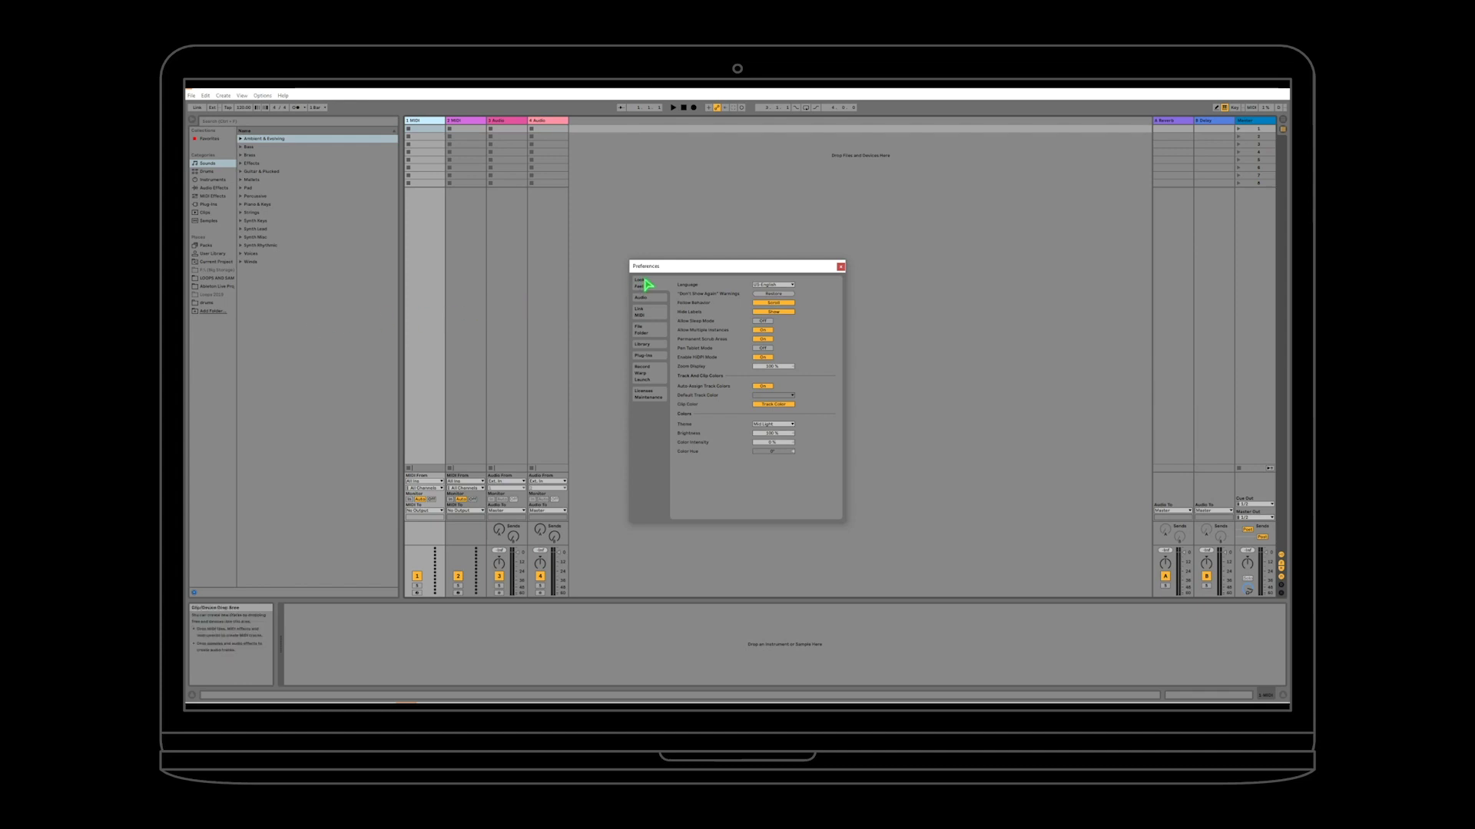
{"action": "left_click", "coordinate": [653, 316]}
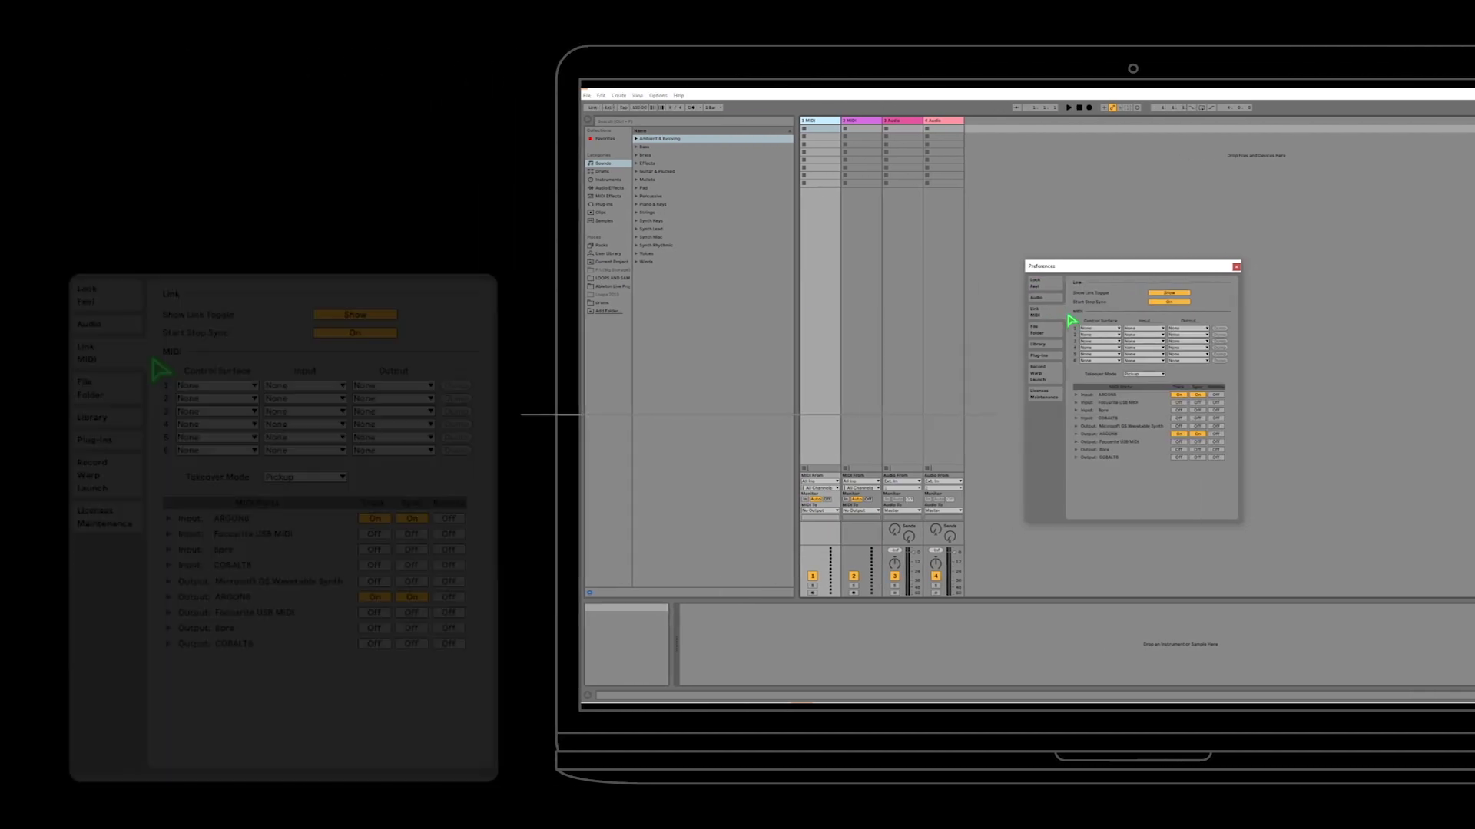
Step: Switch Track and Sync to Off for both the ARGON8 MIDI input and output
{"action": "left_click", "coordinate": [410, 520]}
{"action": "left_click", "coordinate": [375, 519]}
{"action": "left_click", "coordinate": [376, 520]}
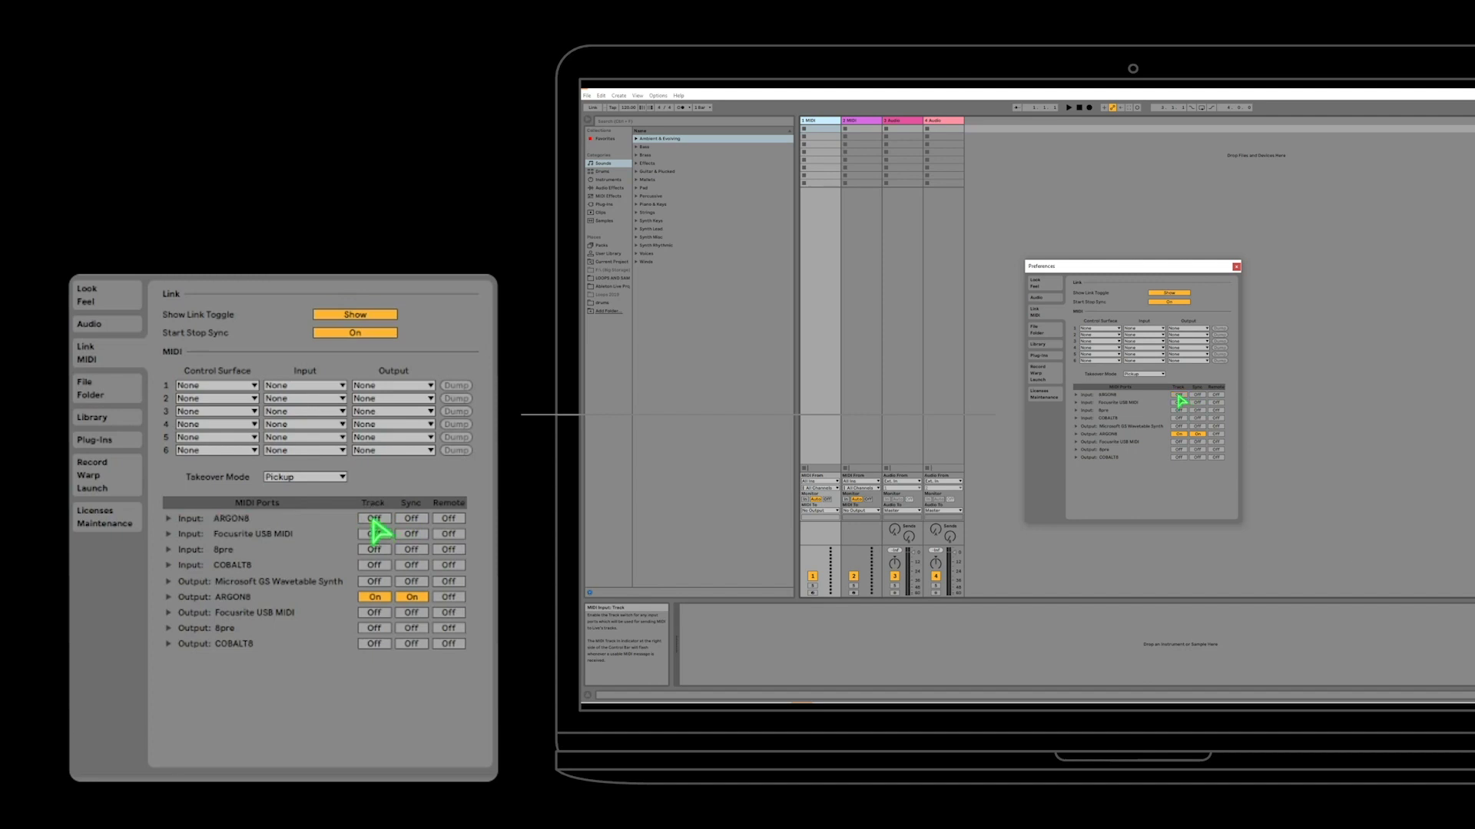
{"action": "left_click", "coordinate": [378, 600]}
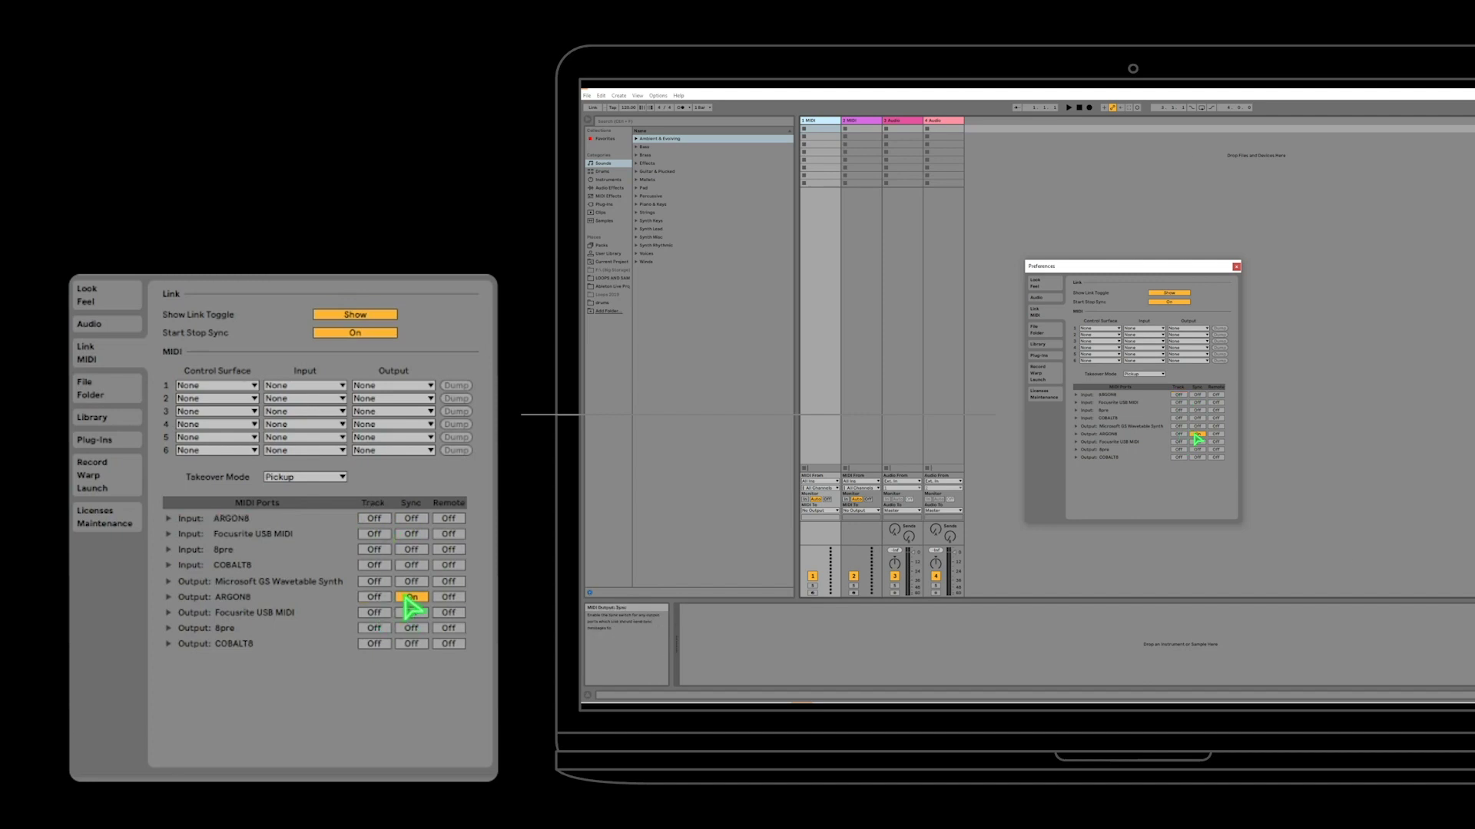
{"action": "left_click", "coordinate": [410, 599]}
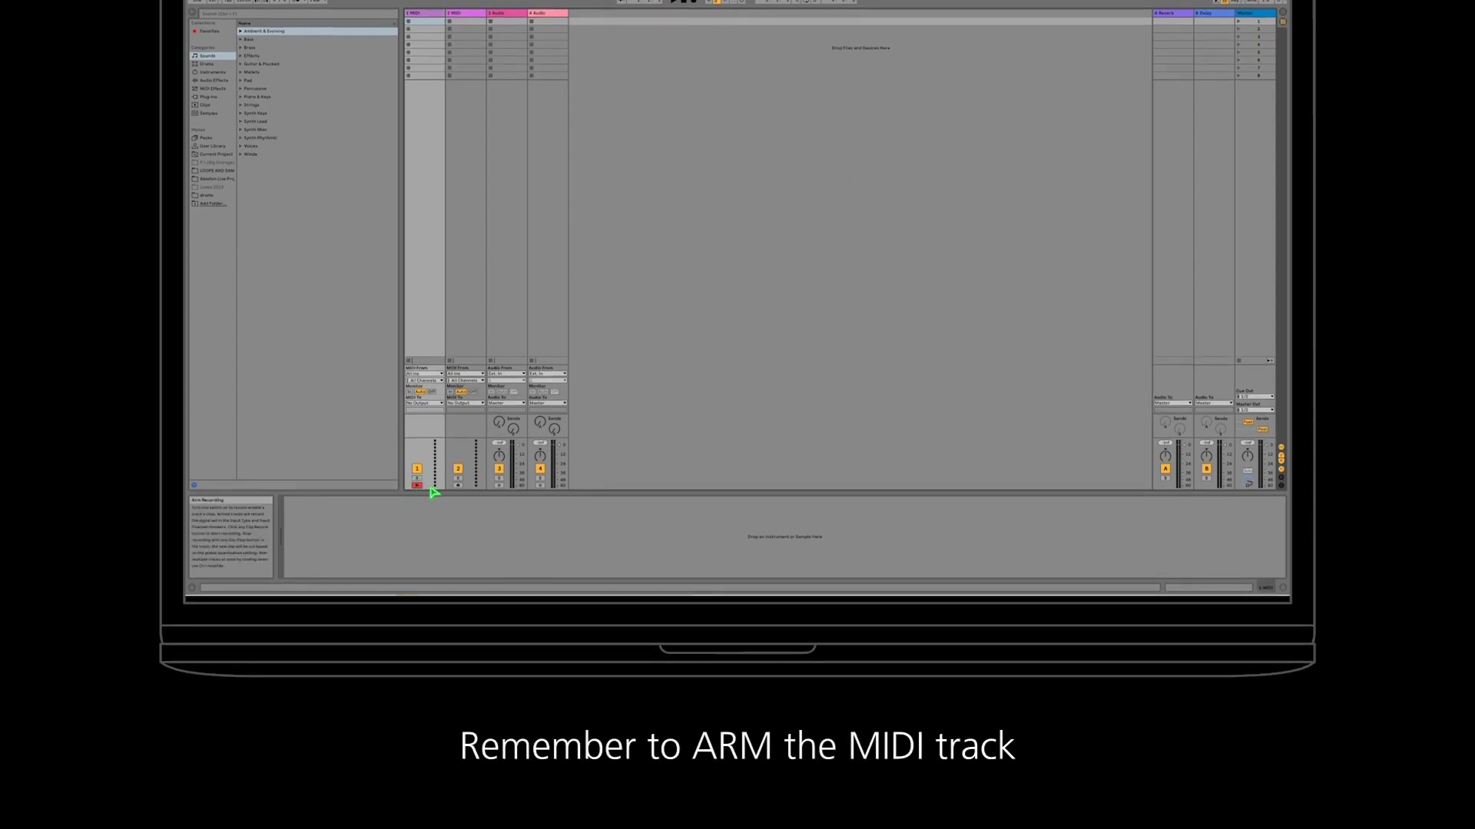
Step: Load MODALplugin from Plug-ins > VST3 > Modal Electronics onto MIDI track 1
{"action": "left_click", "coordinate": [432, 127]}
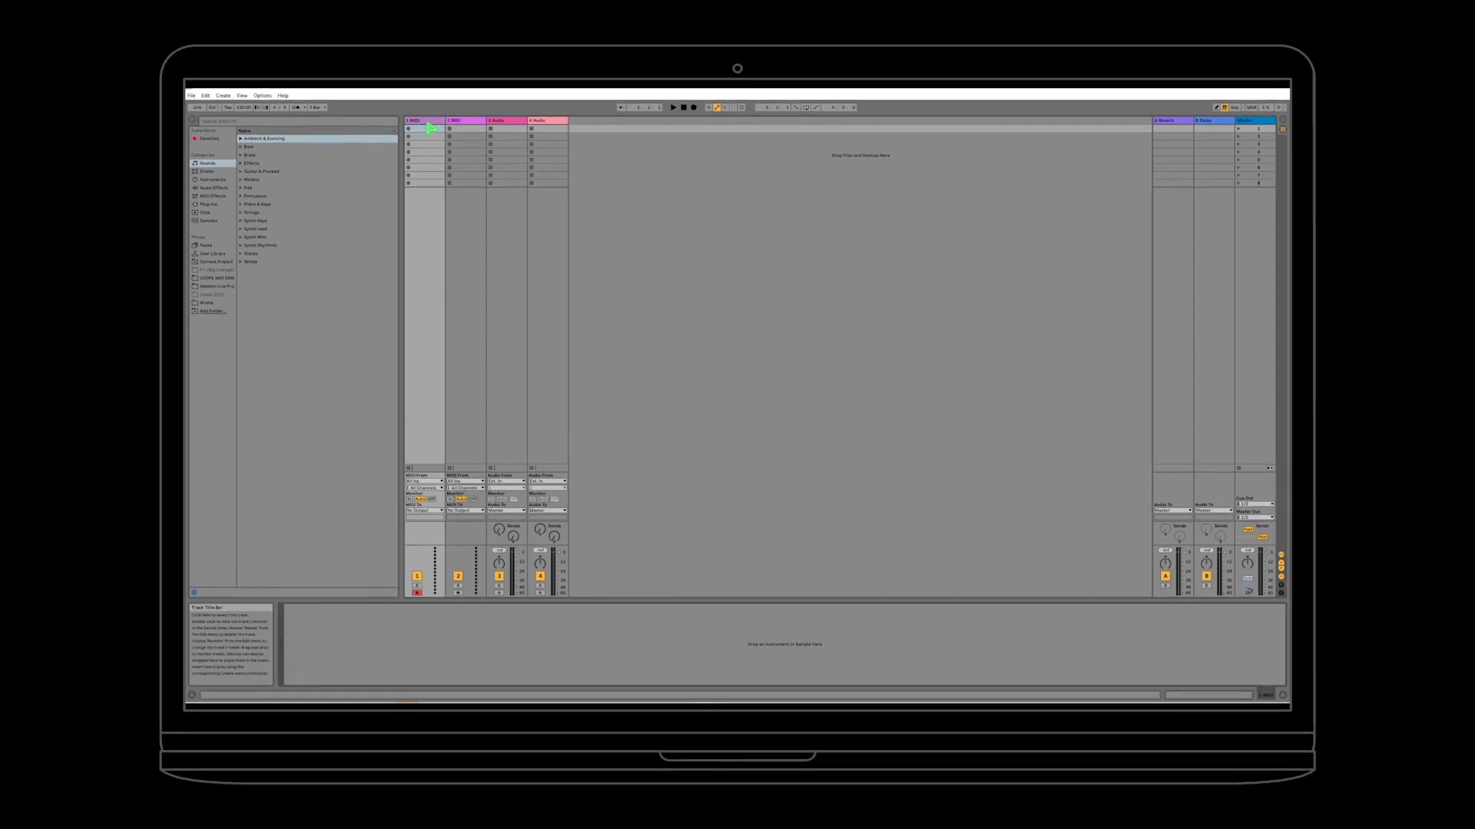
{"action": "left_click", "coordinate": [244, 147]}
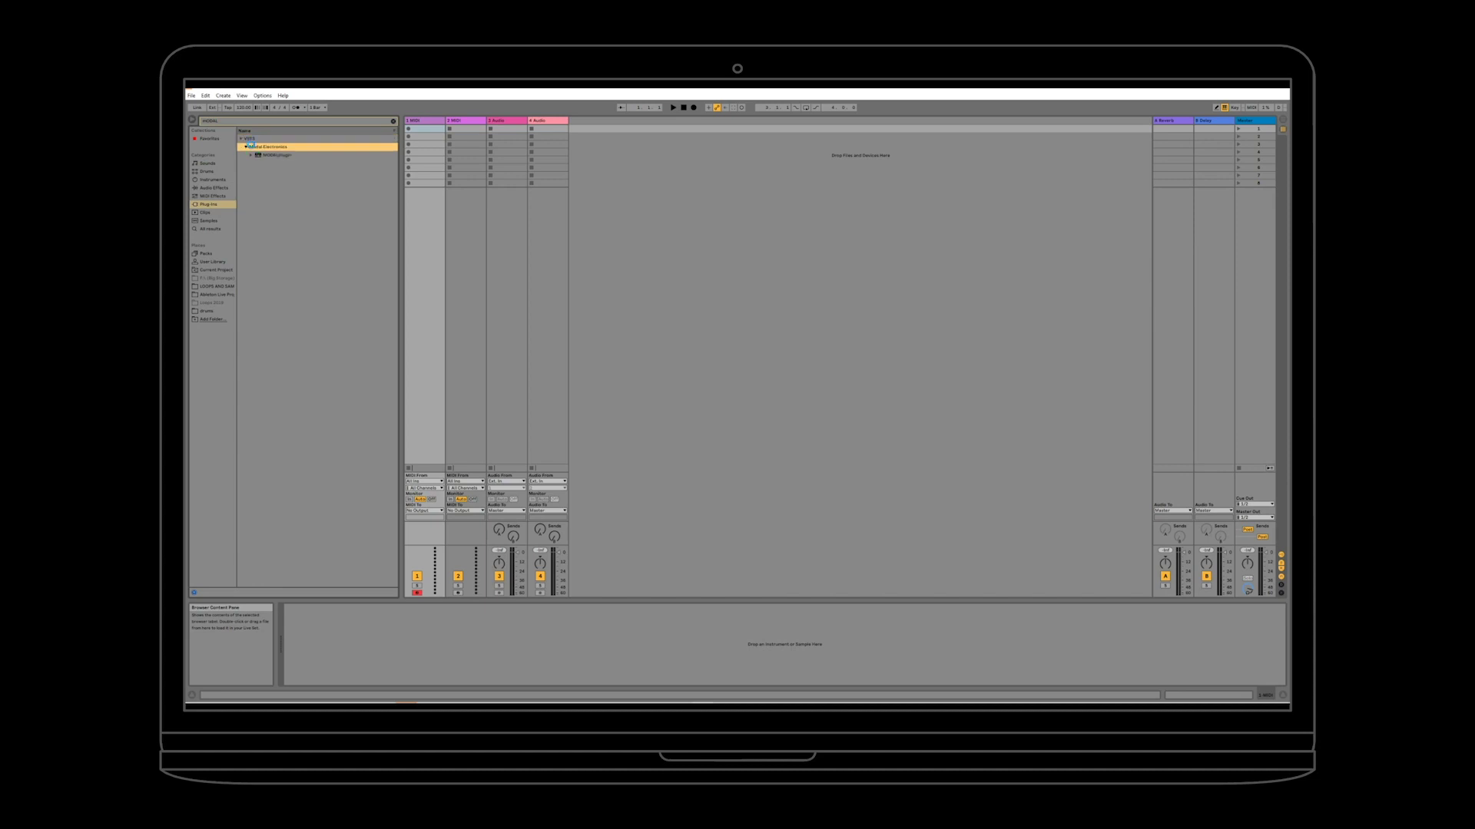
{"action": "left_click", "coordinate": [247, 147]}
{"action": "double_click", "coordinate": [267, 159]}
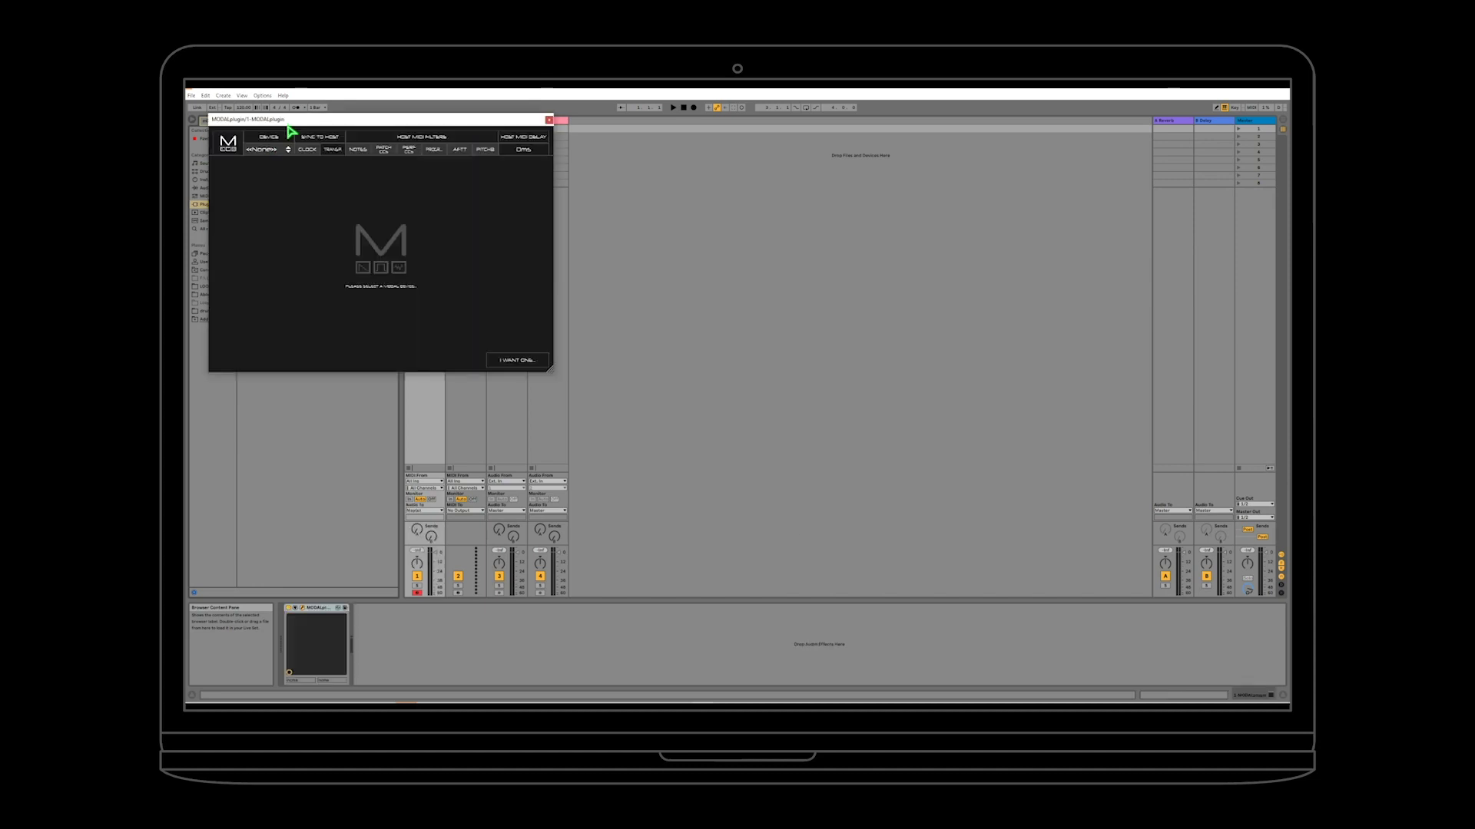
Step: Centre and enlarge the MODALplugin window, then set its Device to ARGON8
{"action": "left_click_drag", "start_coordinate": [299, 123], "coordinate": [619, 136]}
{"action": "left_click_drag", "start_coordinate": [872, 389], "coordinate": [1141, 513]}
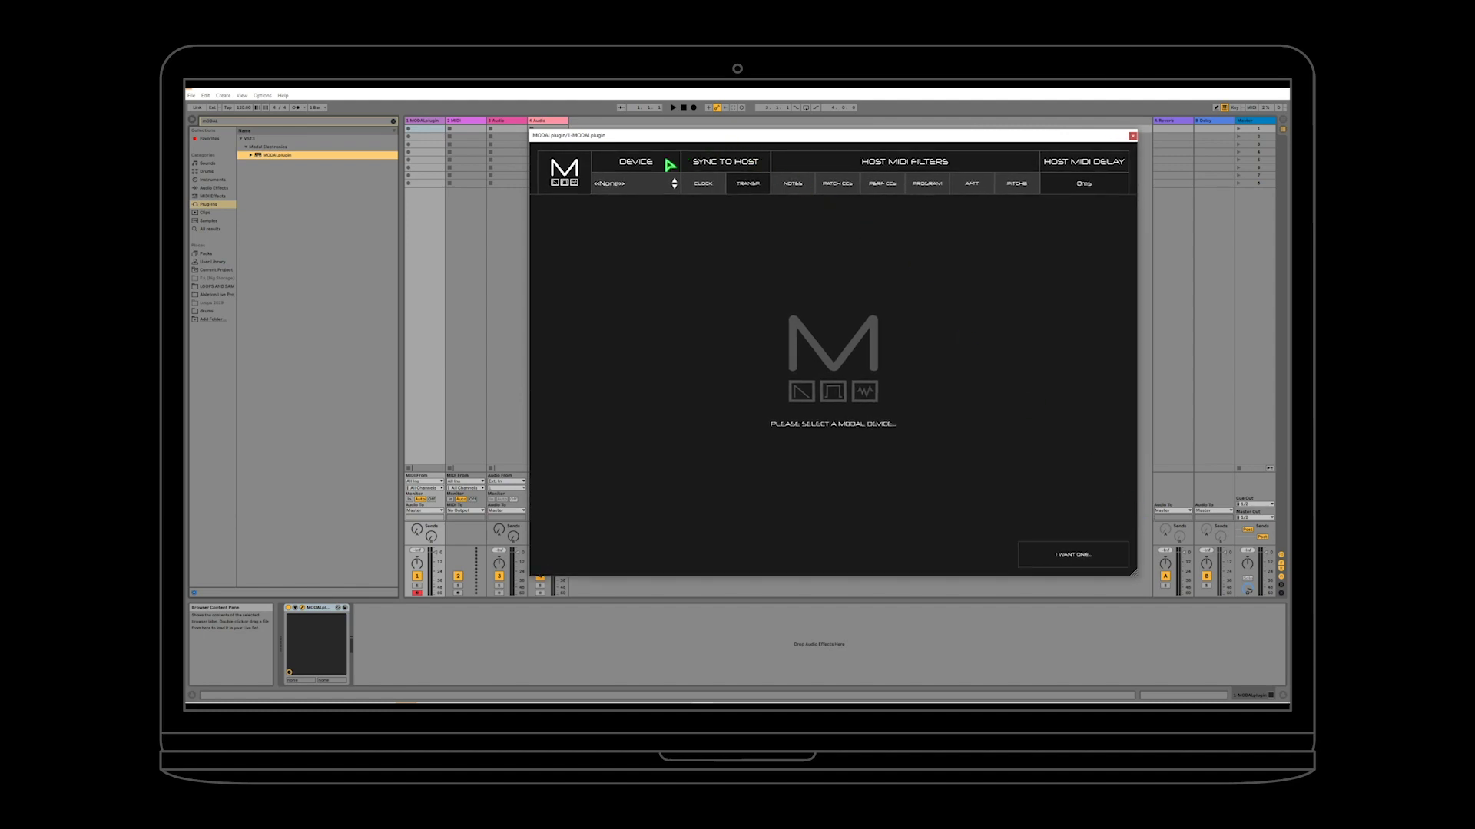
{"action": "left_click", "coordinate": [629, 184]}
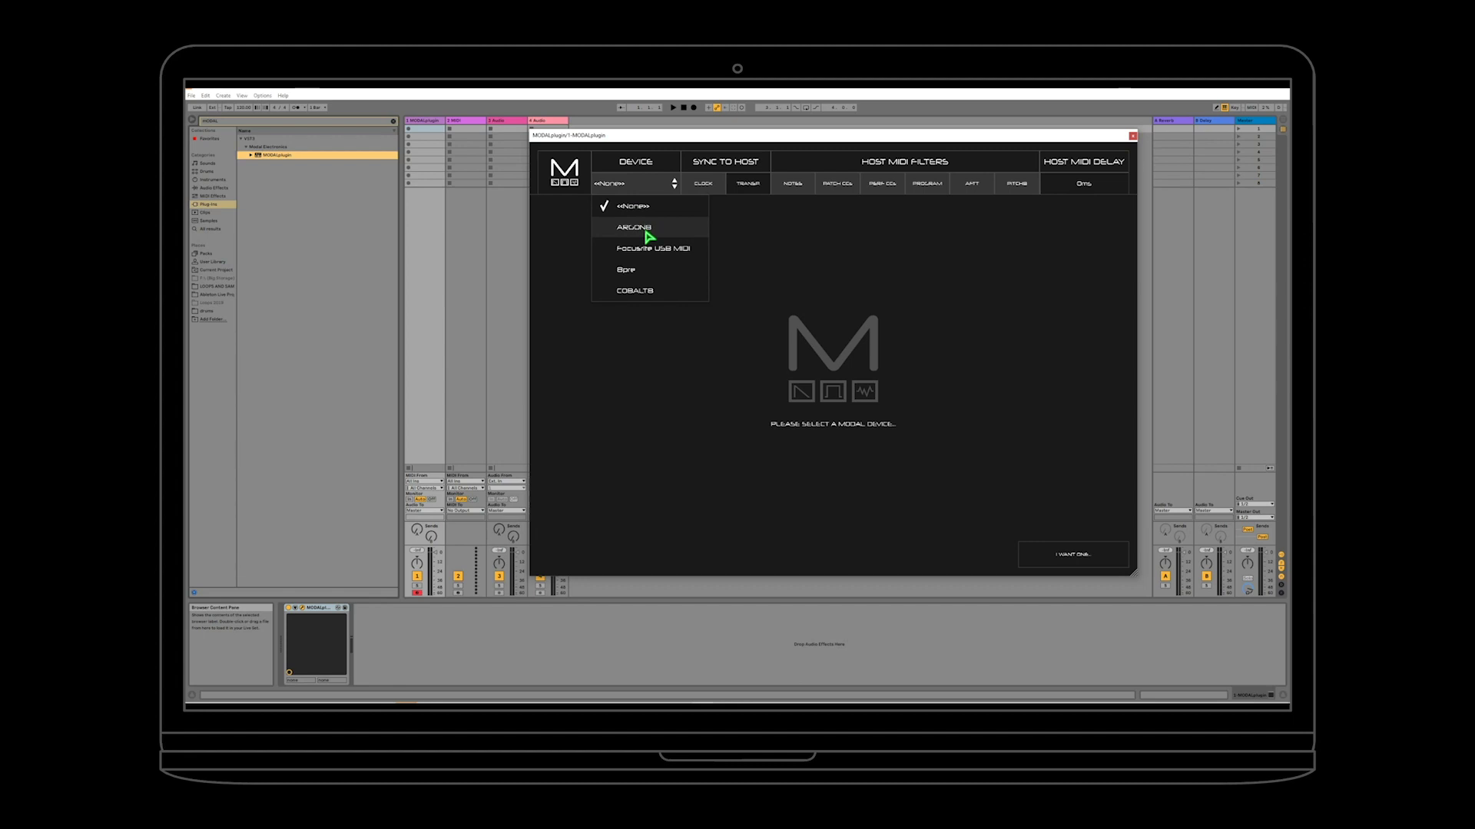
{"action": "left_click", "coordinate": [649, 229]}
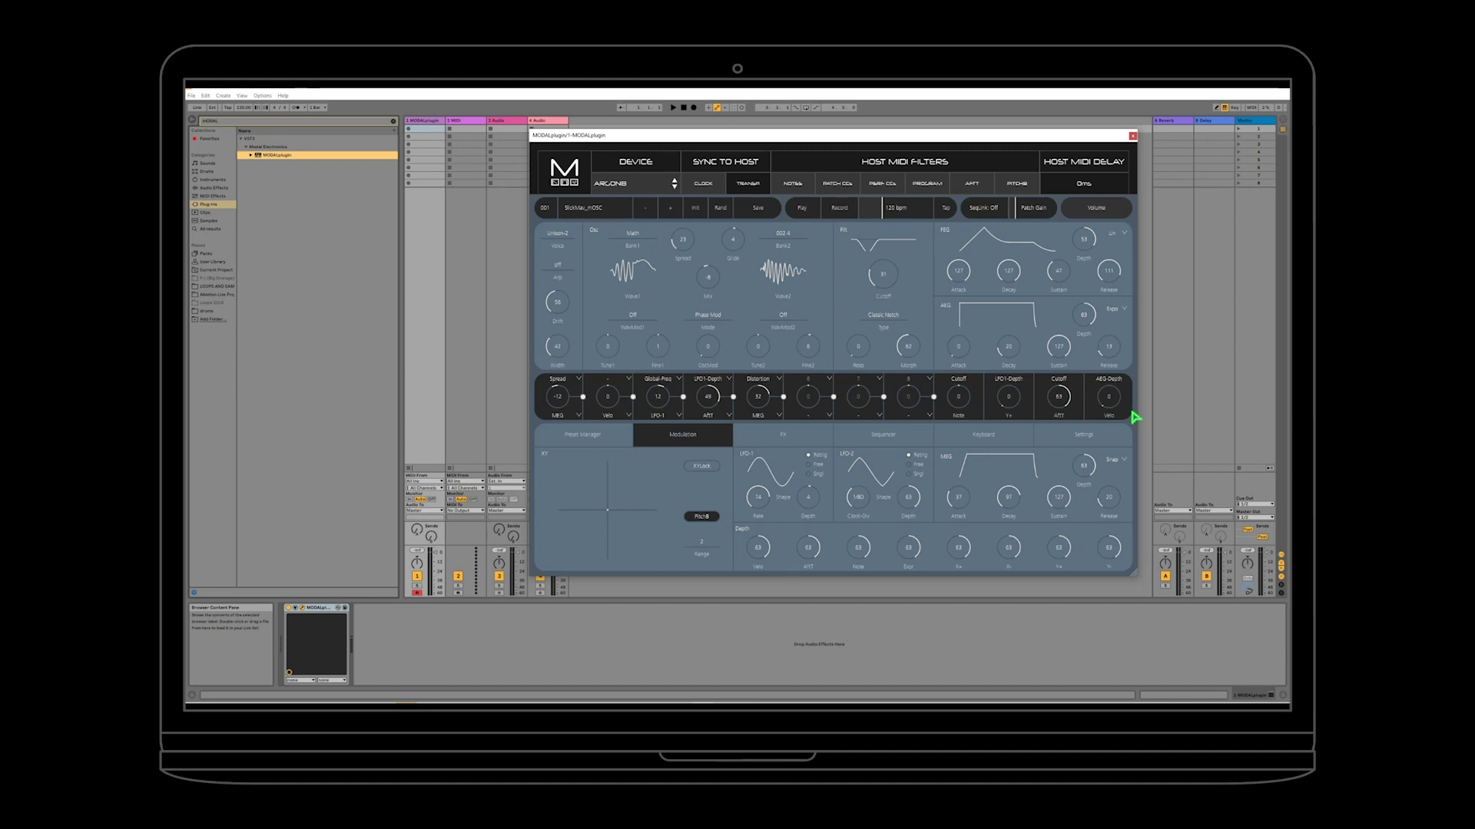
Step: Set MIDI Local to Off on the MODALplugin's Settings page for the Argon8
{"action": "left_click", "coordinate": [1080, 434]}
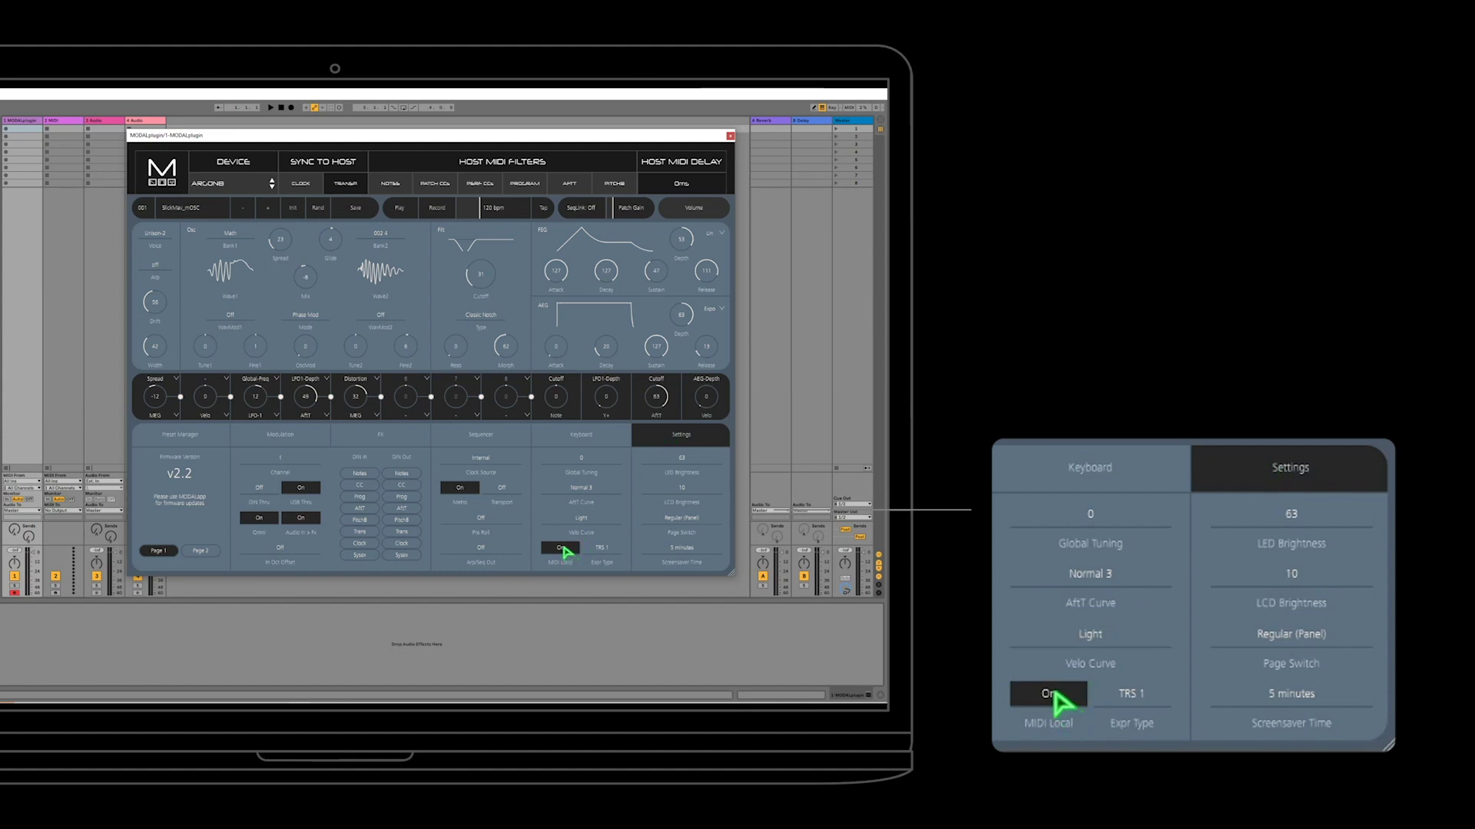
{"action": "left_click", "coordinate": [1055, 695]}
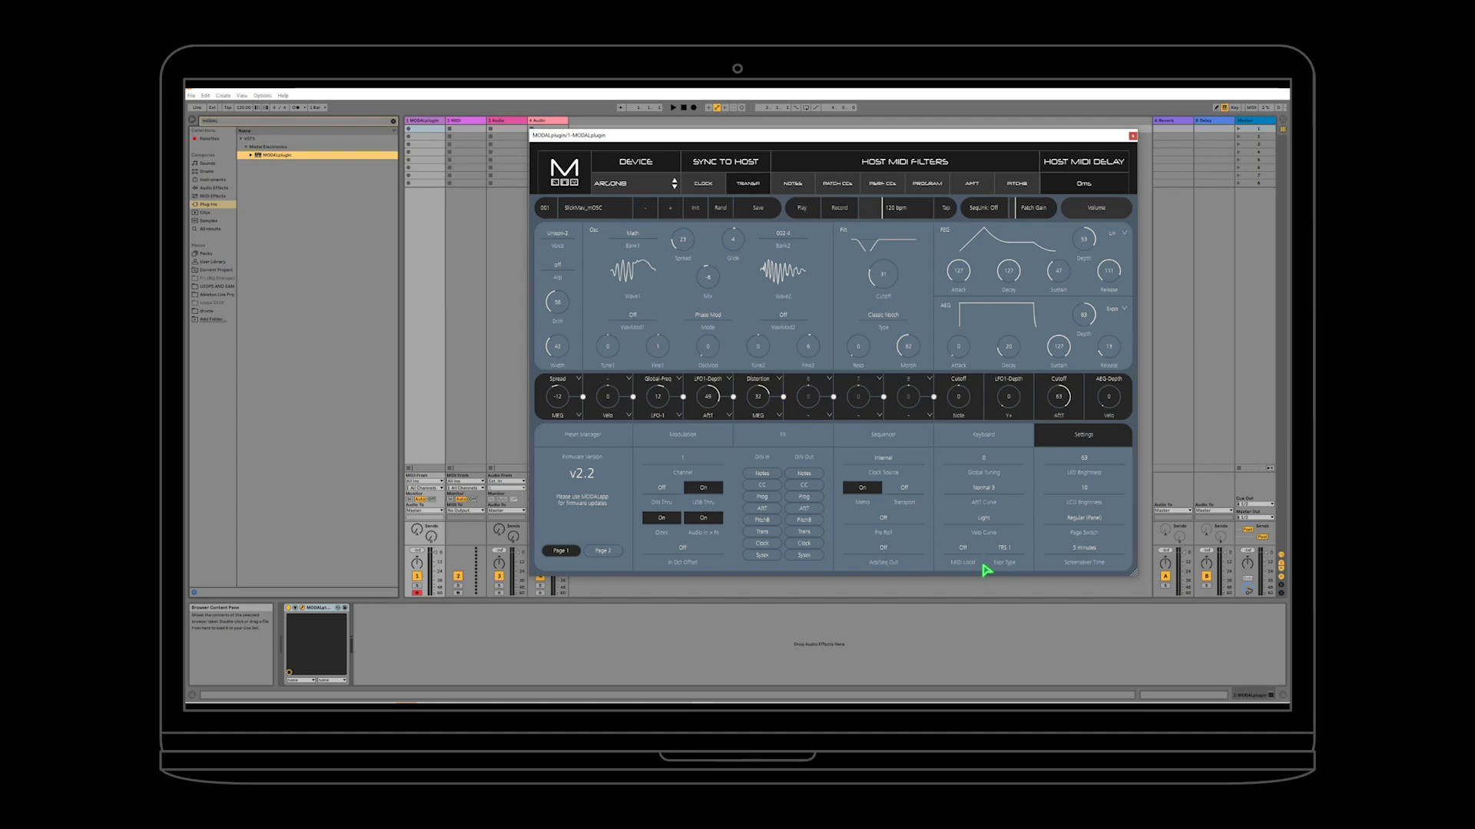
{"action": "left_click", "coordinate": [983, 437]}
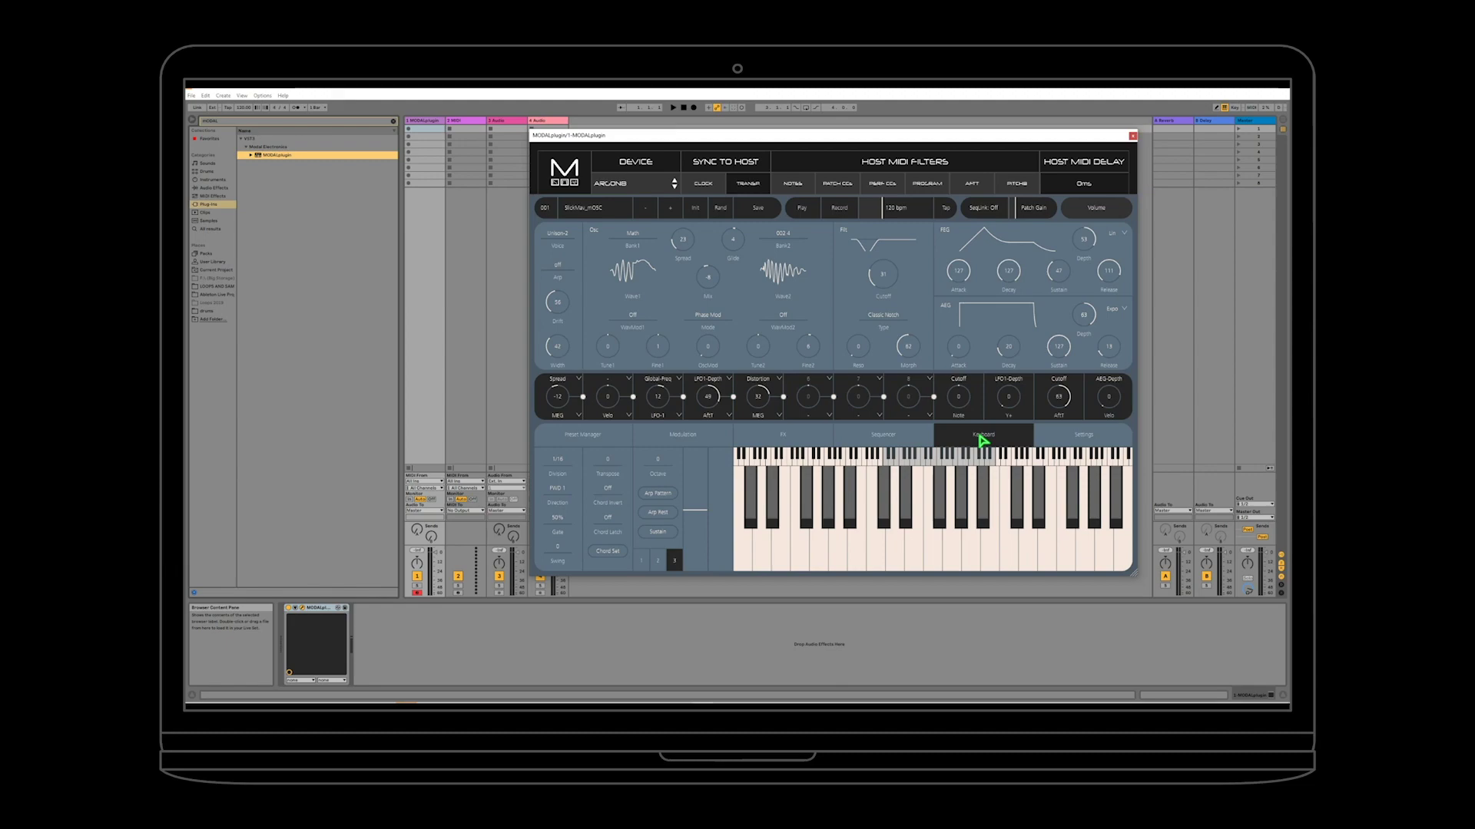
{"action": "left_click", "coordinate": [1055, 439]}
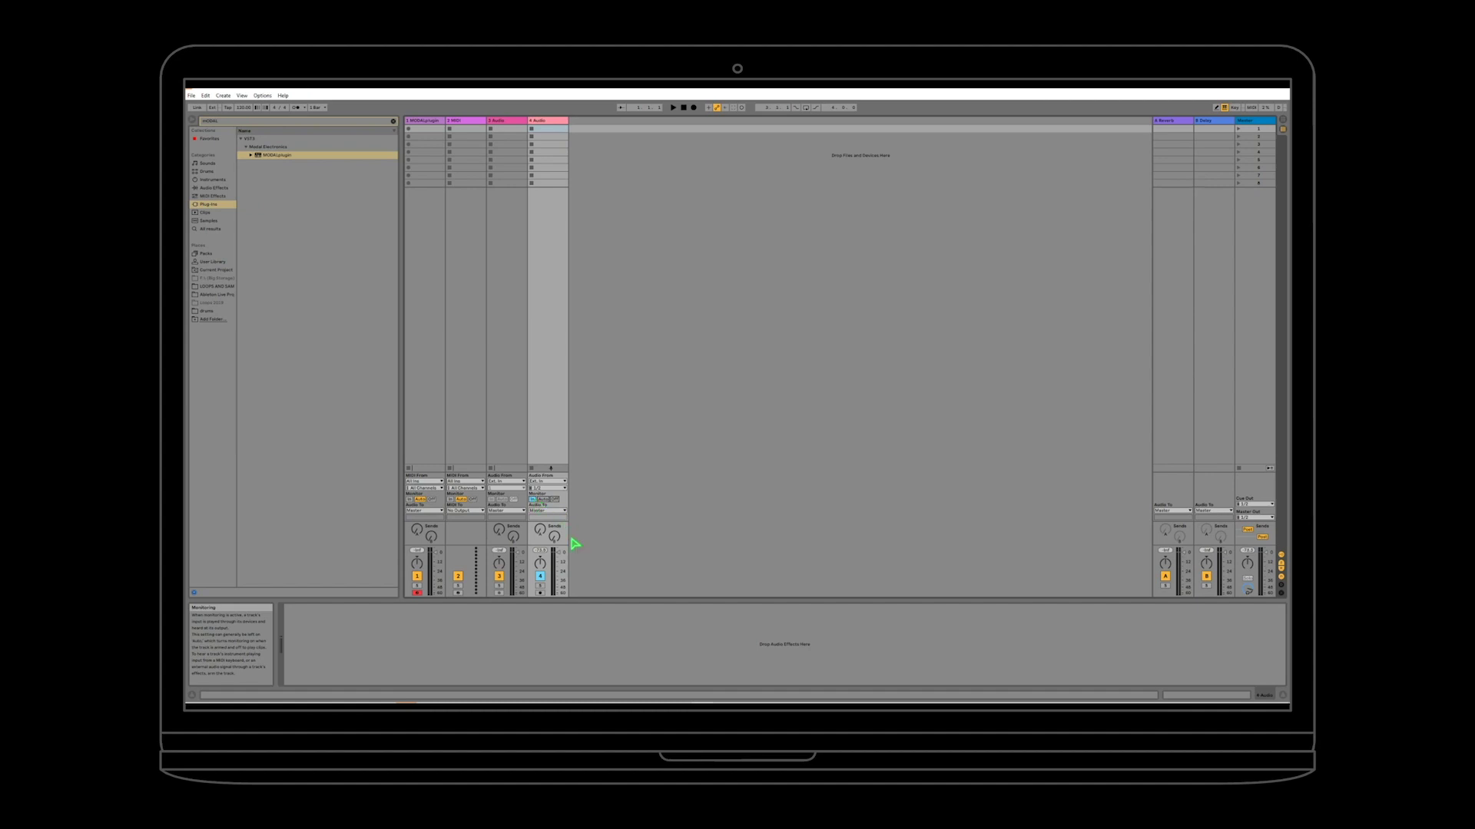
Step: Reopen the MODALplugin window from track 1
{"action": "left_click", "coordinate": [422, 165]}
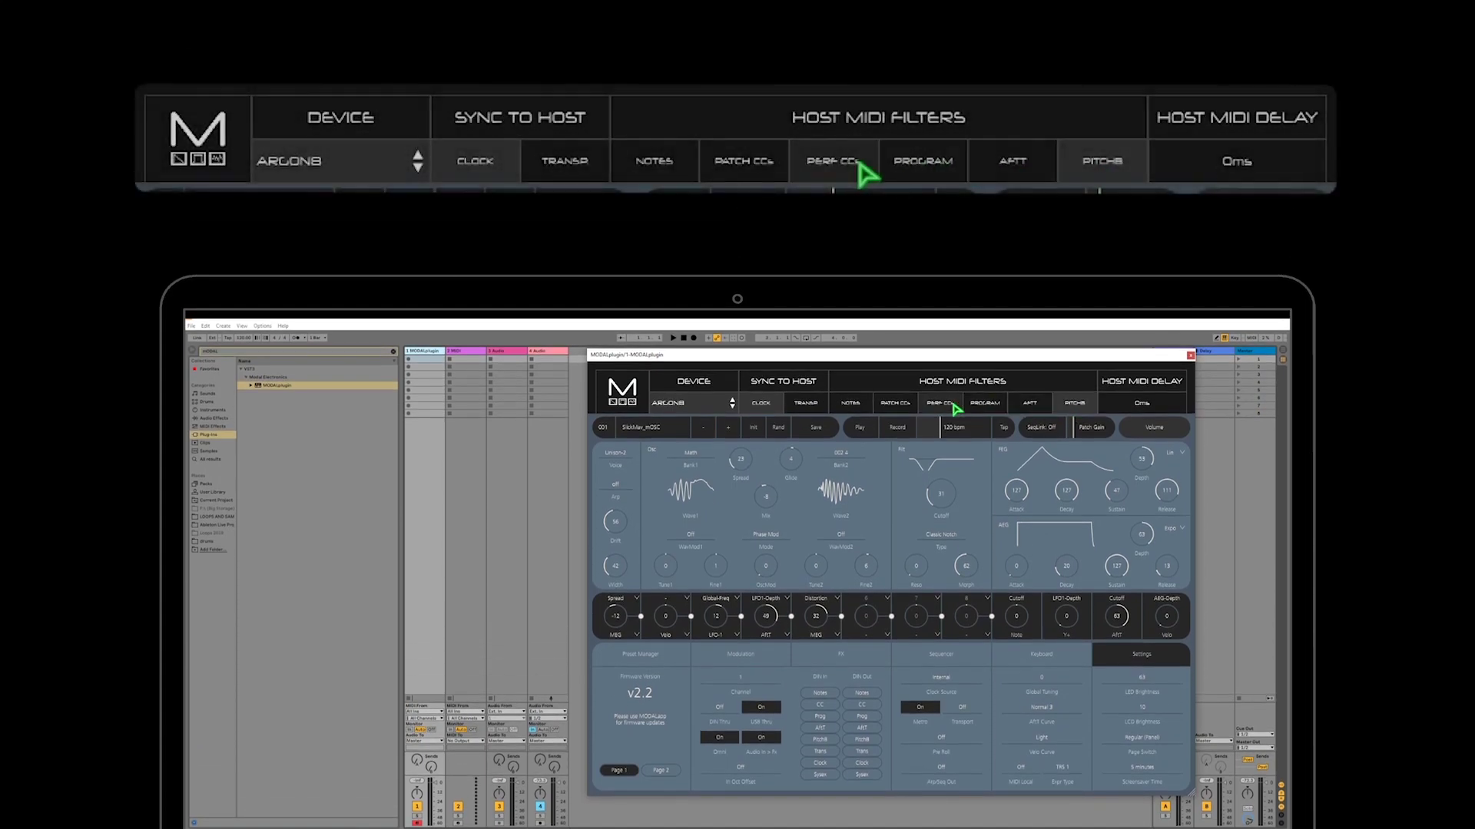
Step: Switch off the PITCHB host MIDI filter and CLOCK sync to host
{"action": "left_click", "coordinate": [1102, 165]}
{"action": "left_click", "coordinate": [652, 173]}
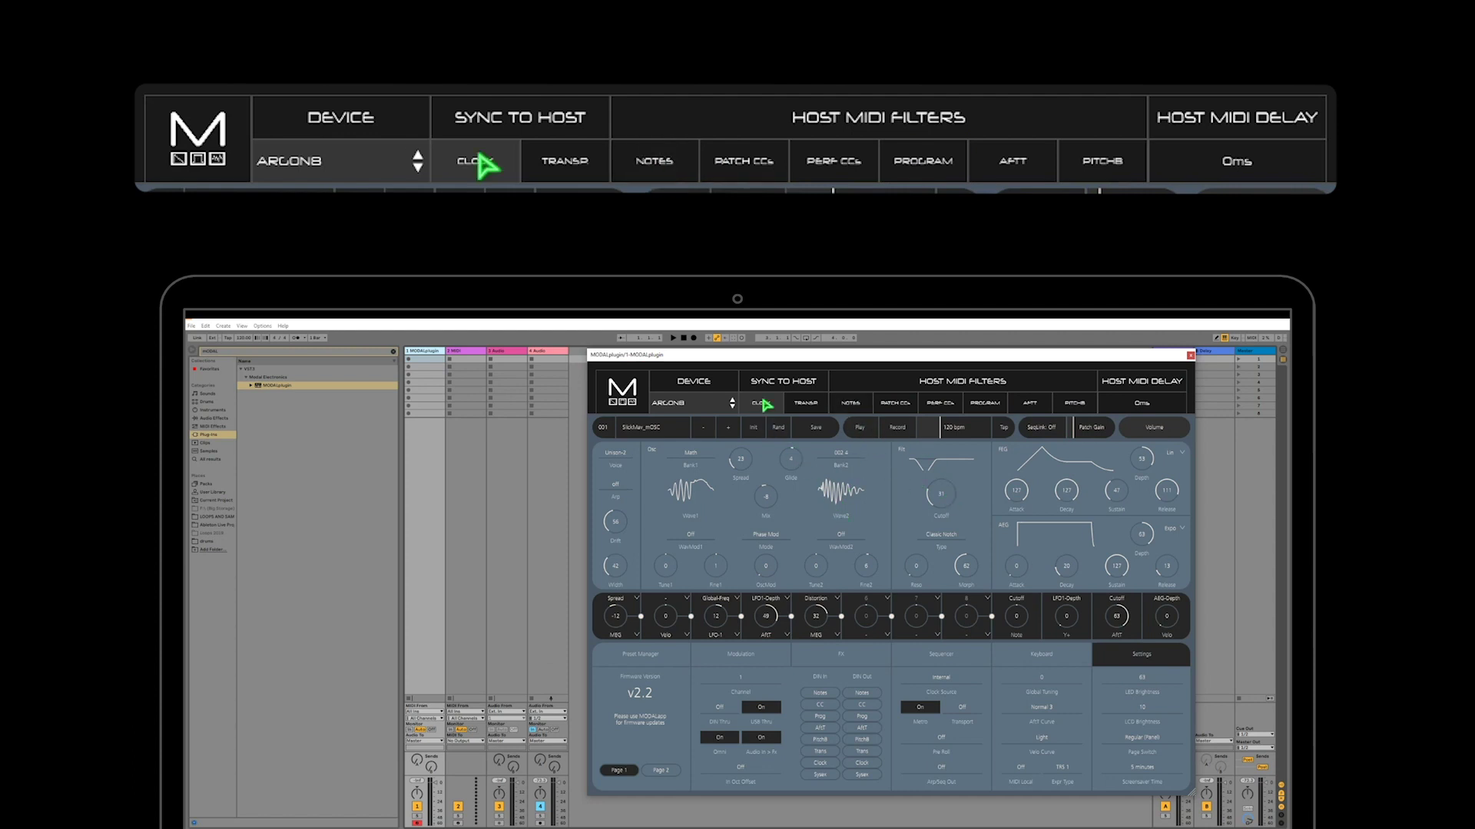
{"action": "left_click", "coordinate": [763, 404]}
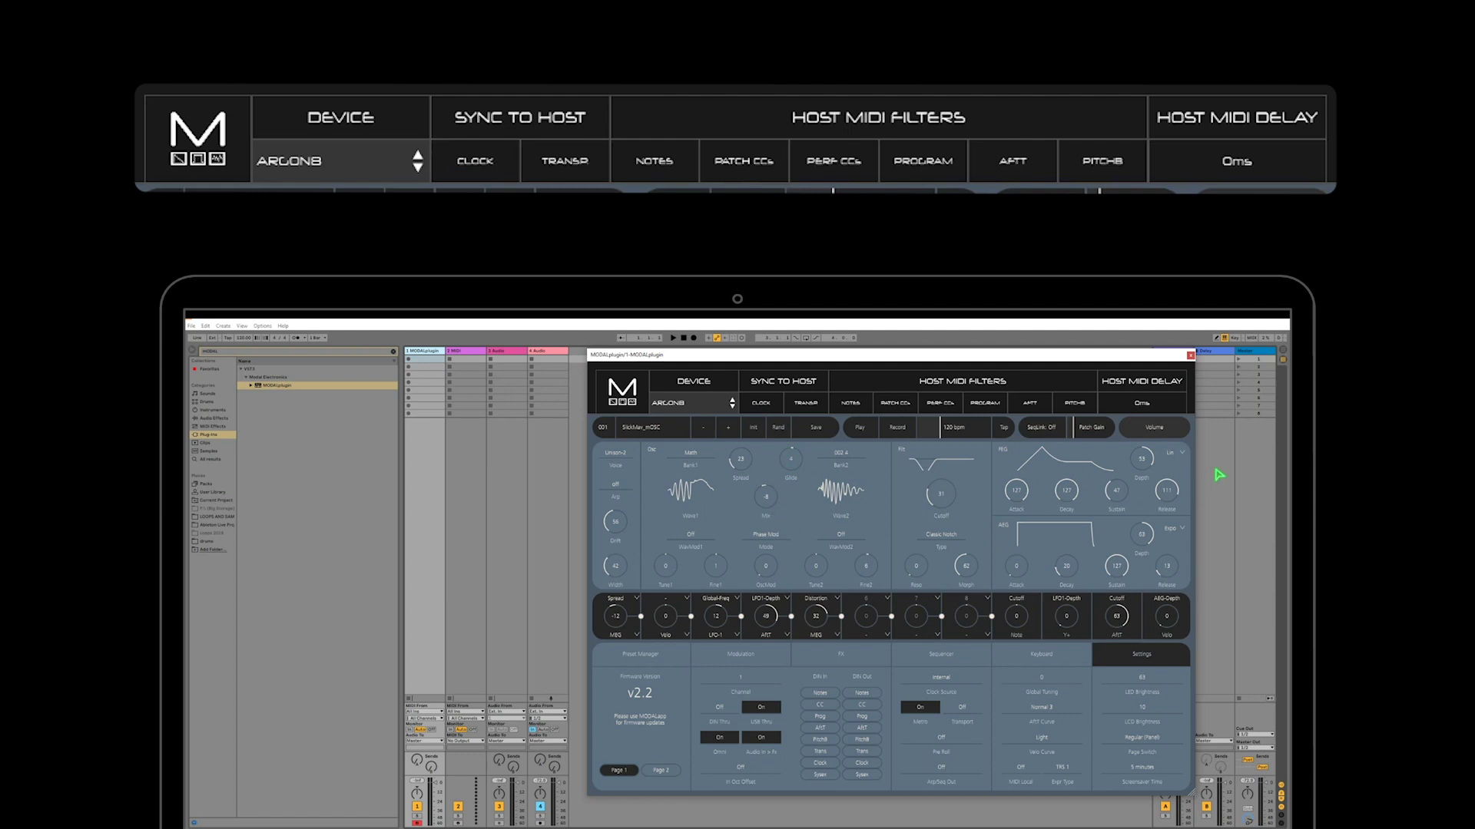